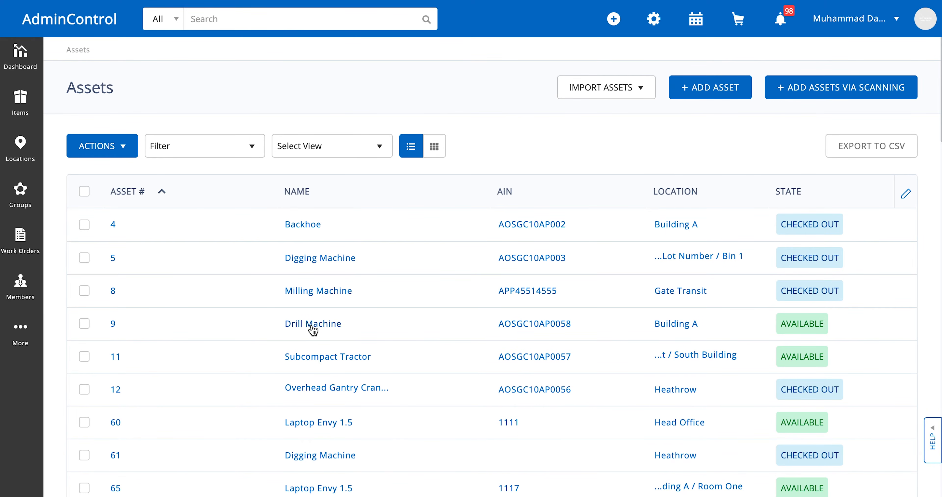
# - Begin scheduling a service for the Drill Machine asset, expected to start on 11/28/2020 and end on 11/29/2020
pyautogui.click(312, 325)
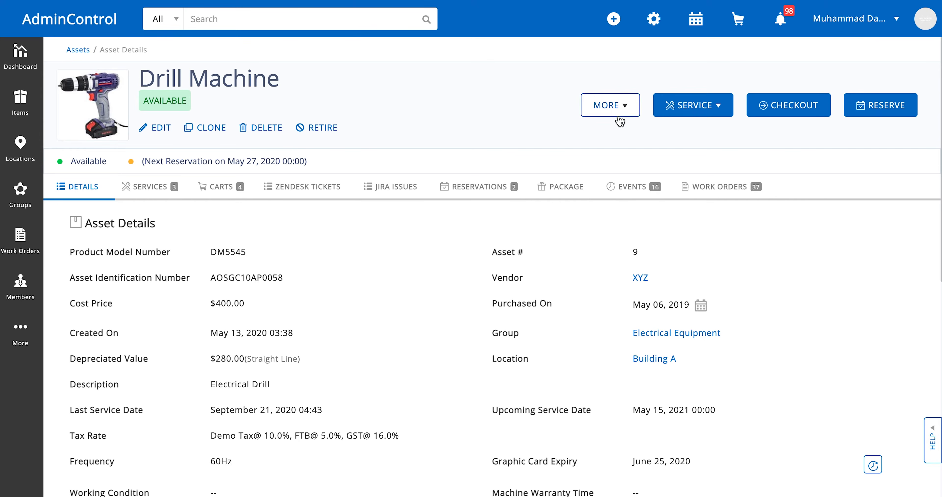
pyautogui.click(681, 109)
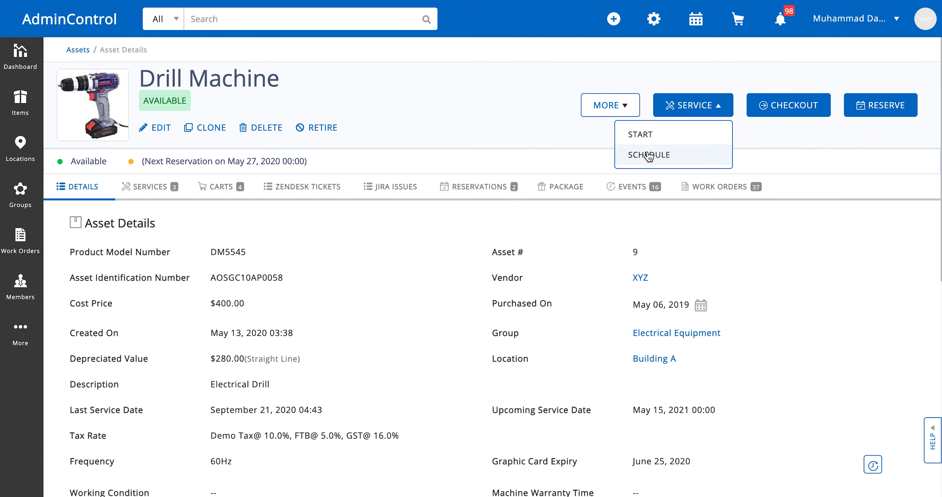
pyautogui.click(649, 155)
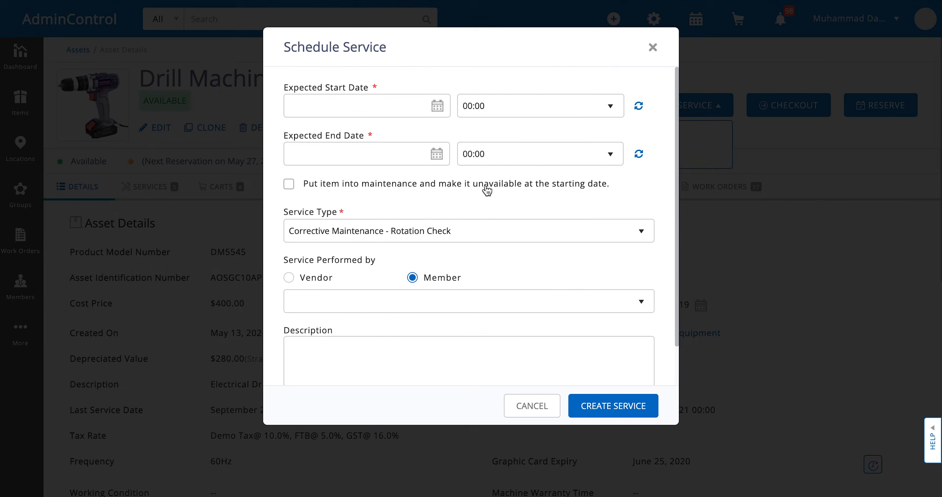
pyautogui.click(385, 106)
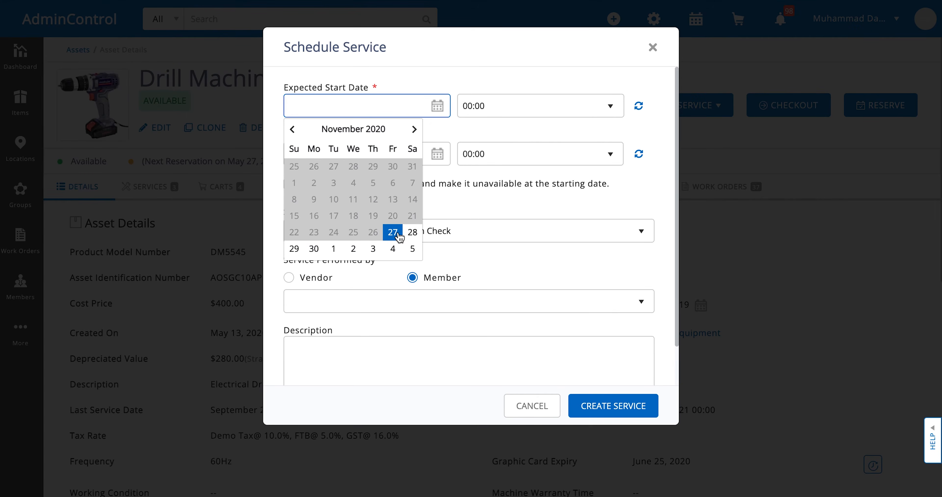
pyautogui.click(412, 236)
pyautogui.click(357, 156)
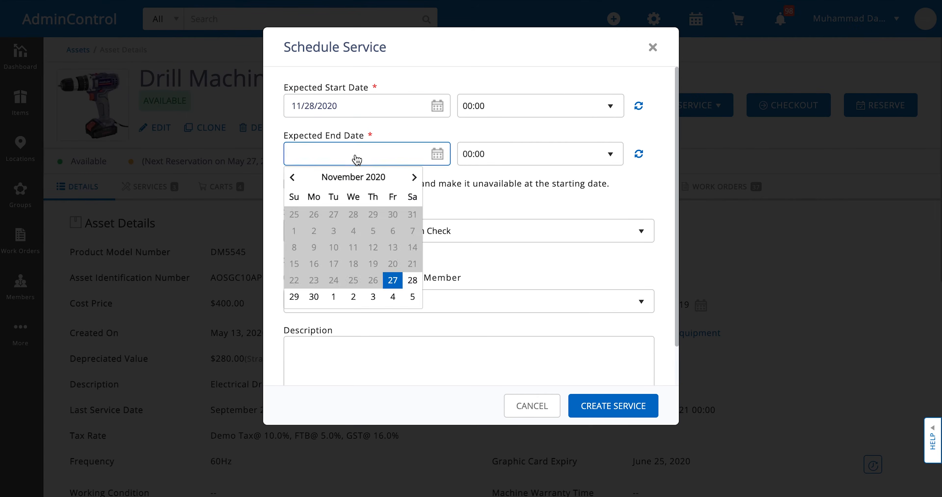
pyautogui.click(294, 299)
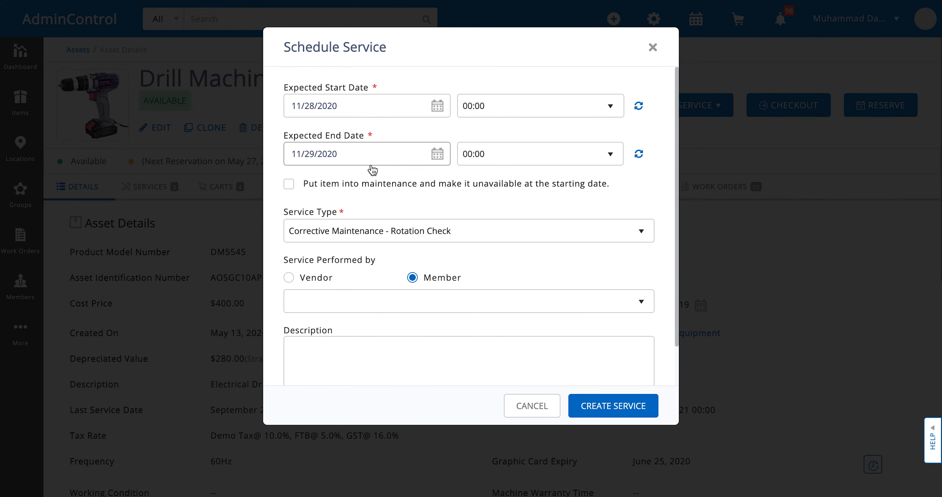
# - Choose Corrective Maintenance - Rotation Check as the service type, assign a member to perform it, and create the service
pyautogui.scroll(-2, 332, 232)
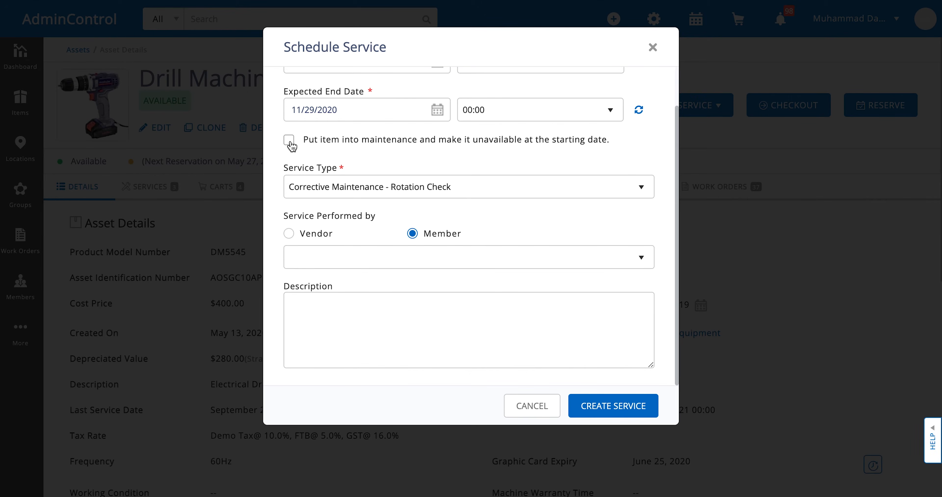
pyautogui.click(337, 193)
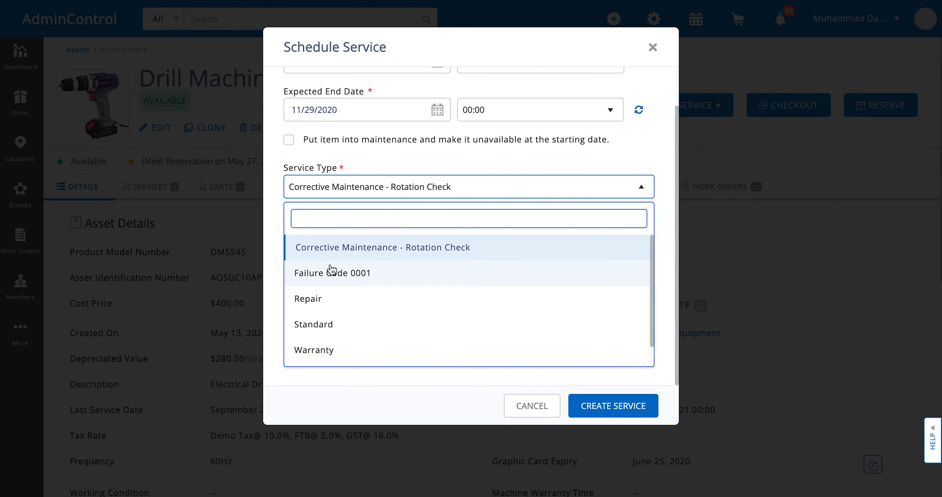
pyautogui.click(332, 256)
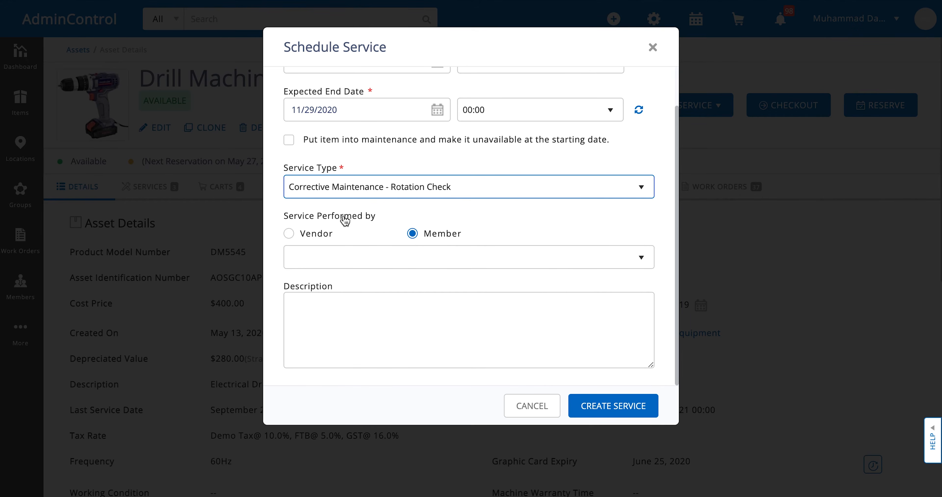
pyautogui.click(429, 265)
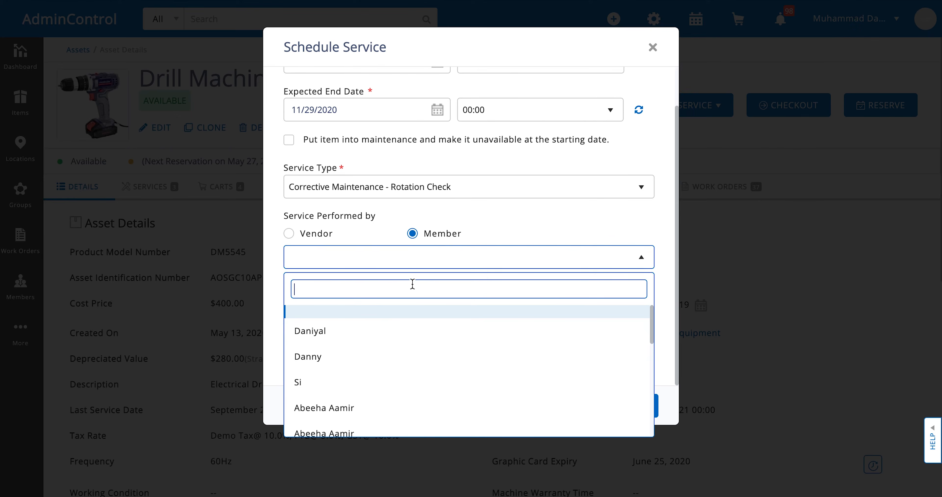
pyautogui.click(381, 409)
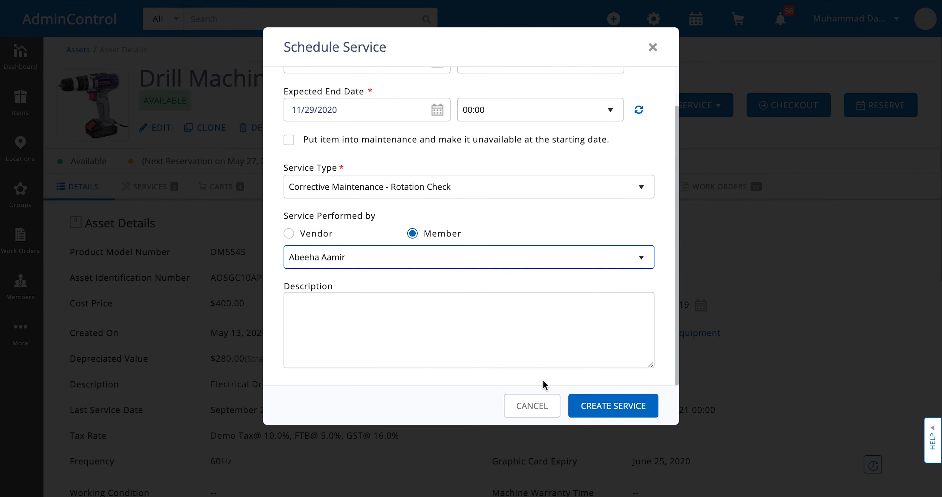
pyautogui.click(578, 407)
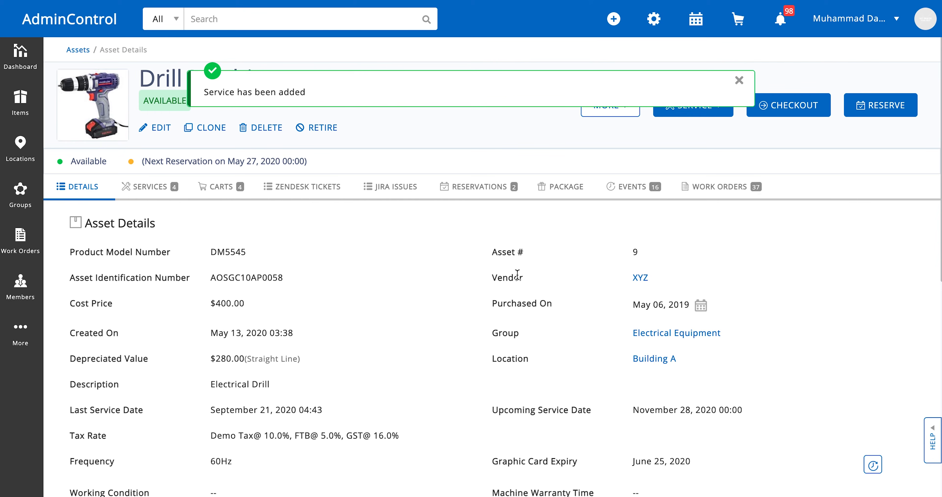
# - Start the scheduled Rotation Check service as a service record that keeps the item available, with a cost of 5
pyautogui.click(141, 201)
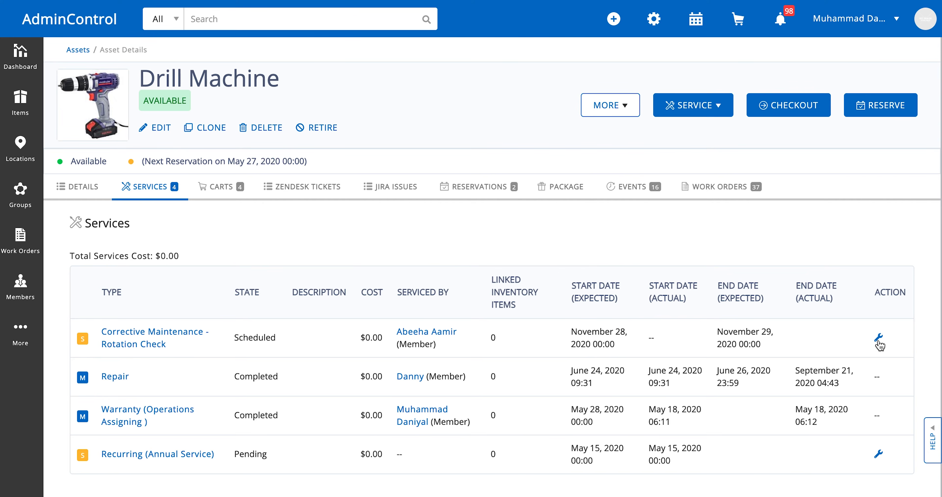
pyautogui.click(879, 340)
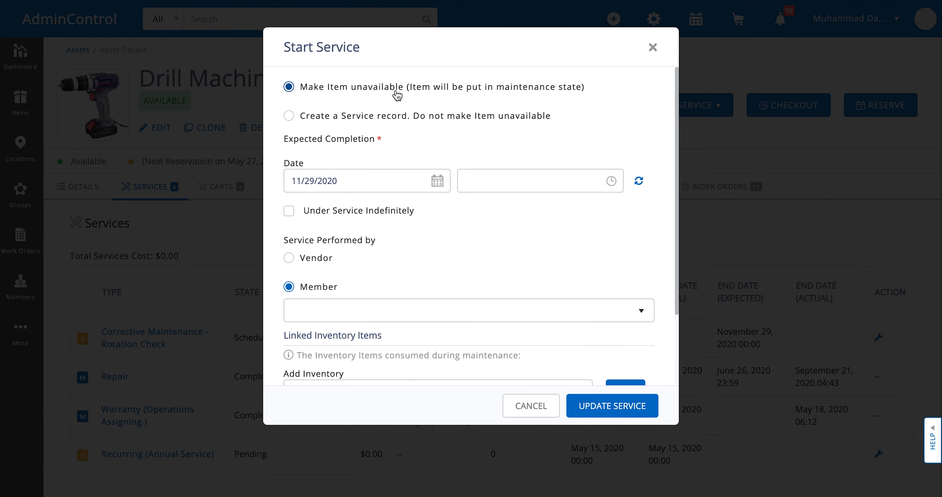
pyautogui.click(294, 118)
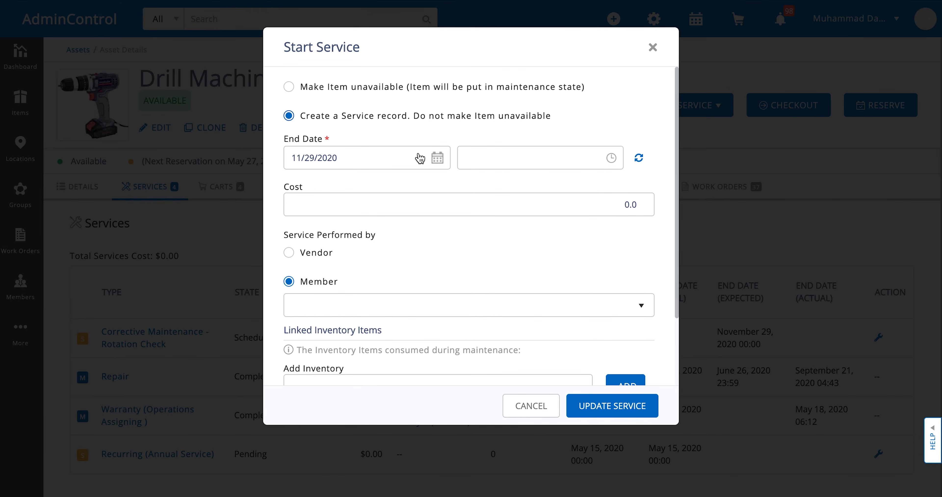
pyautogui.scroll(-1, 389, 186)
pyautogui.scroll(-2, 357, 246)
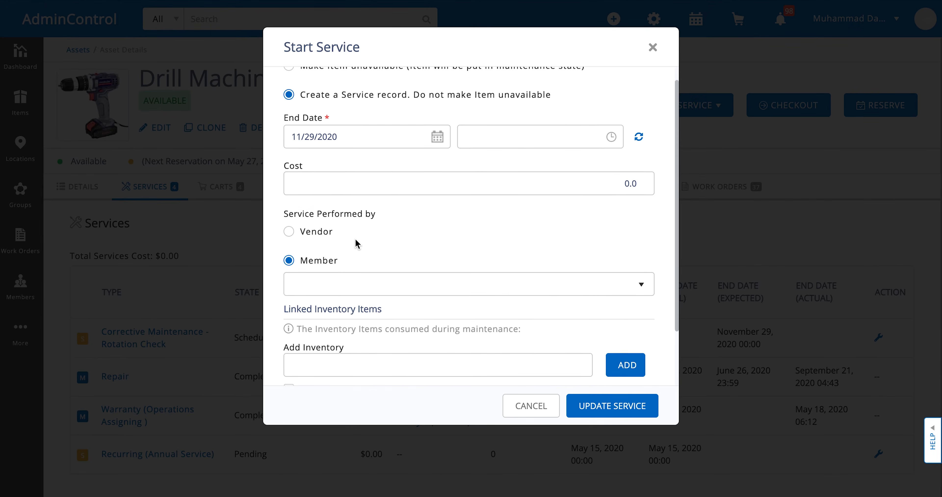
pyautogui.click(641, 172)
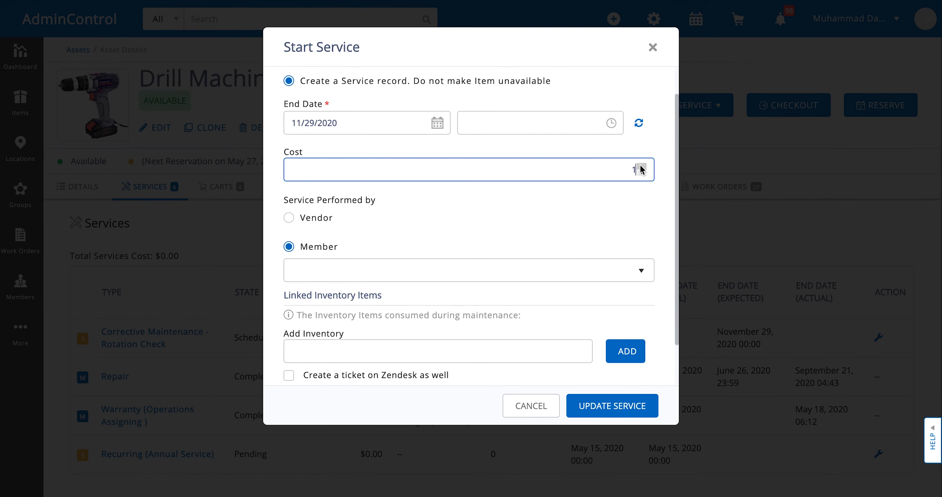
pyautogui.write('5')
# - Assign a member as the performer of the Rotation Check service and submit the service update
pyautogui.scroll(-3, 530, 246)
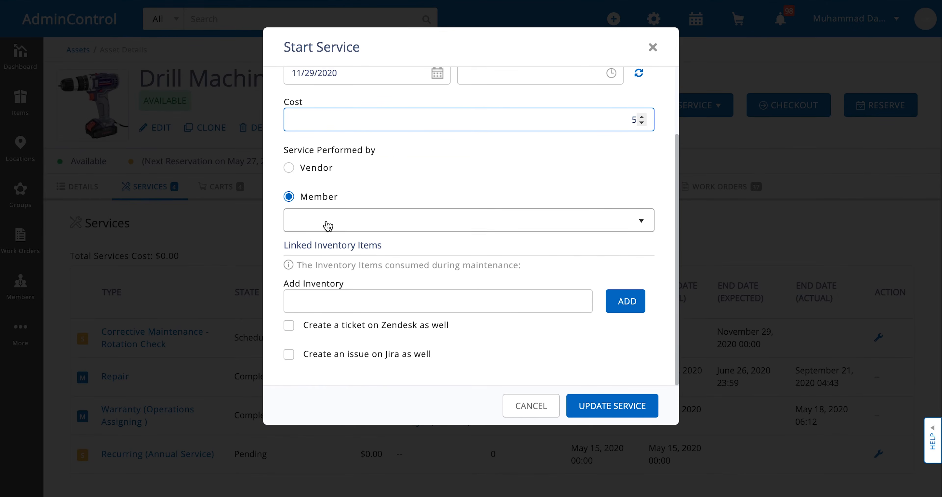
pyautogui.click(353, 224)
pyautogui.click(331, 373)
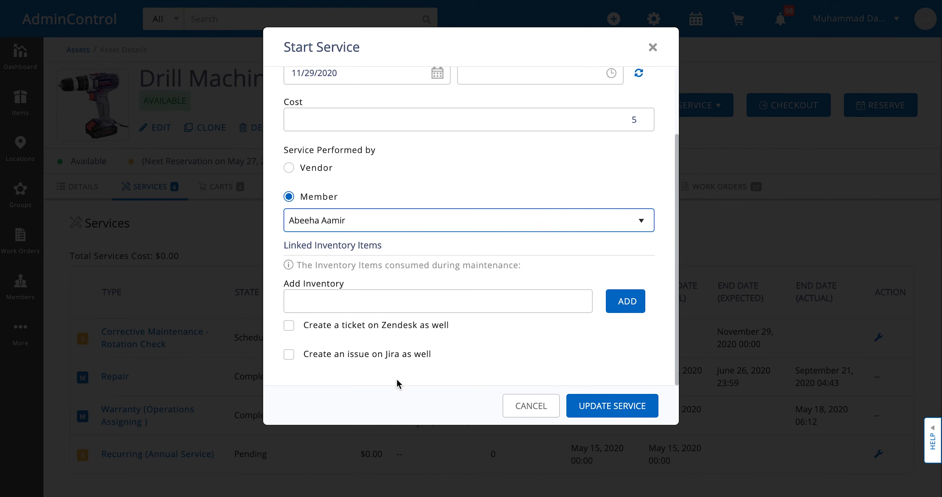
pyautogui.click(363, 310)
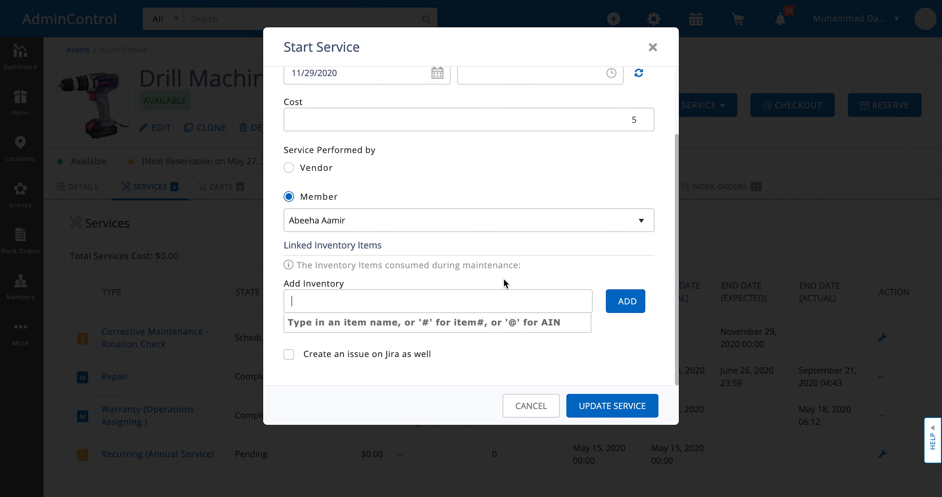
pyautogui.click(600, 408)
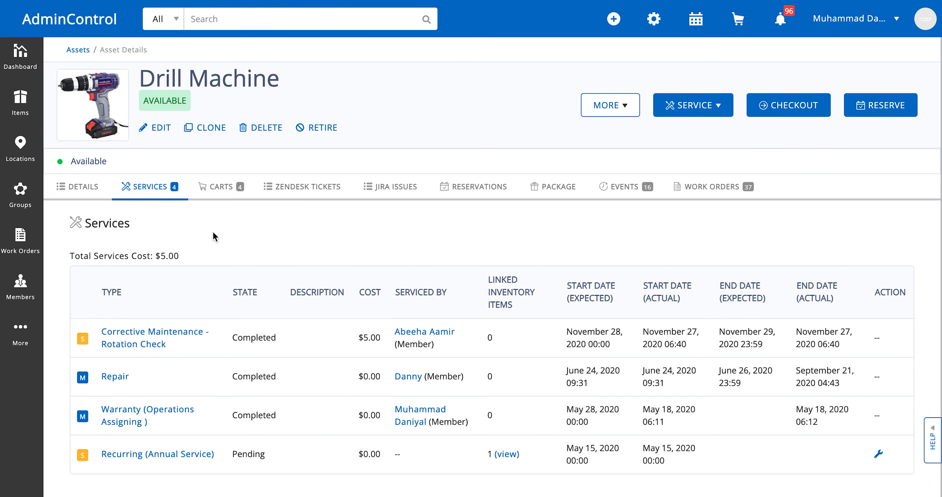
# - Start the pending Recurring (Annual Service) with the item unavailable, expected completion 11/28/2020, and a member performing it
pyautogui.click(879, 456)
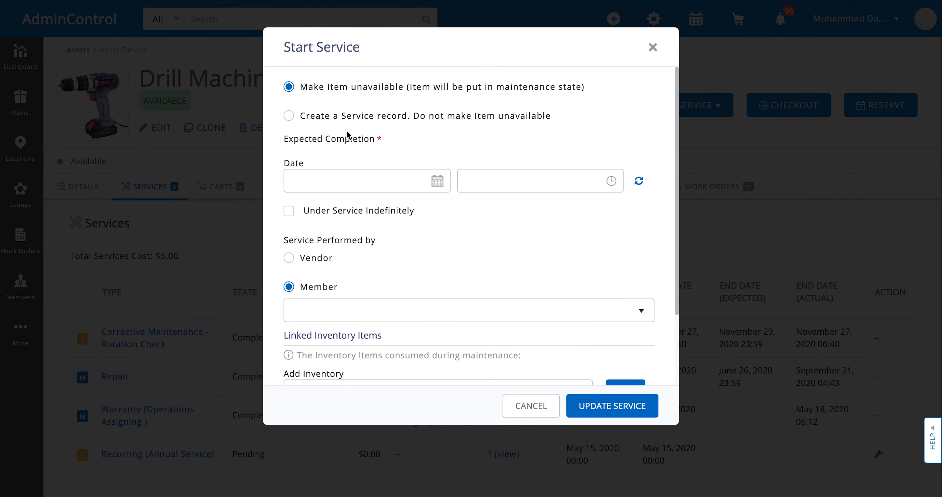
pyautogui.click(360, 184)
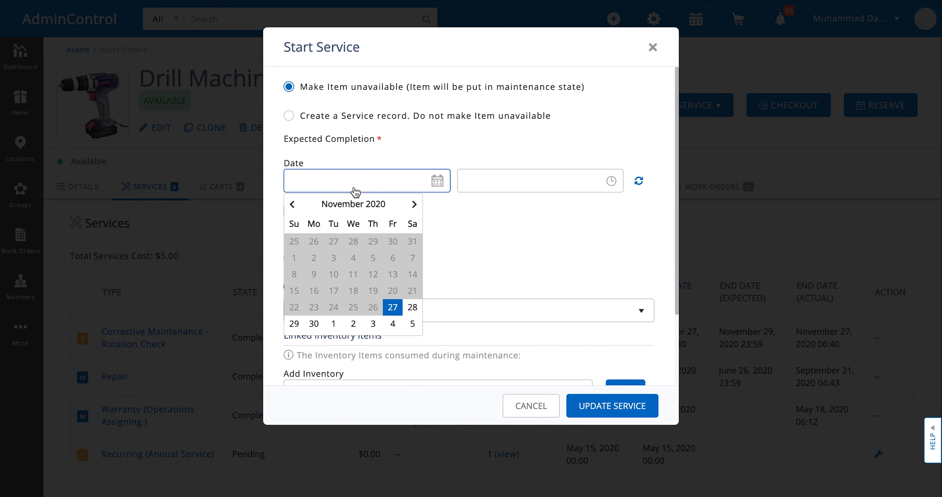
pyautogui.click(412, 309)
pyautogui.scroll(-1, 413, 310)
pyautogui.click(410, 291)
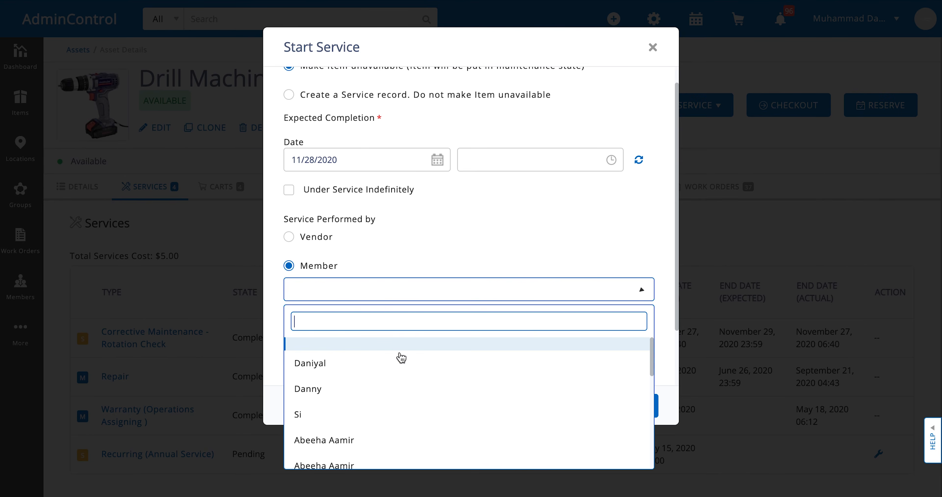
pyautogui.click(376, 443)
# - Link First Aid Kits as a consumed inventory item, enable creating a Jira issue, and submit the annual service
pyautogui.scroll(-3, 424, 333)
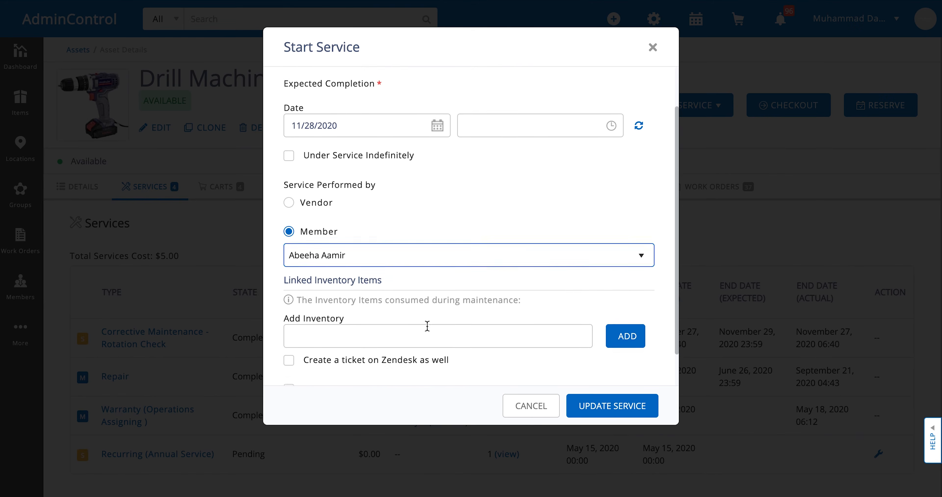
pyautogui.click(404, 312)
pyautogui.write('4')
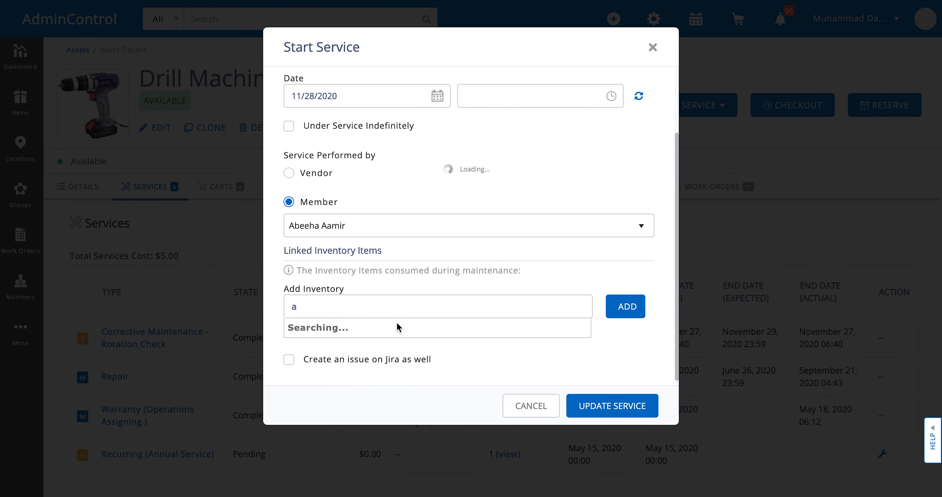
pyautogui.click(611, 315)
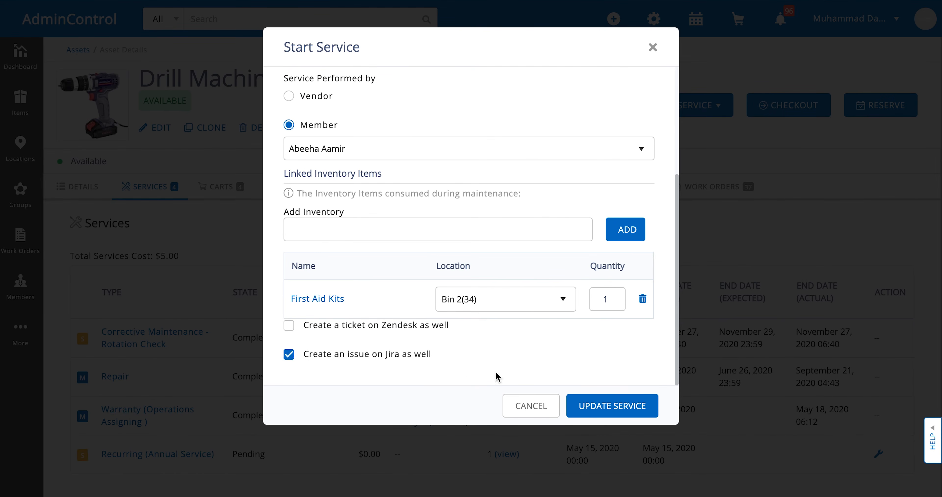
pyautogui.click(600, 405)
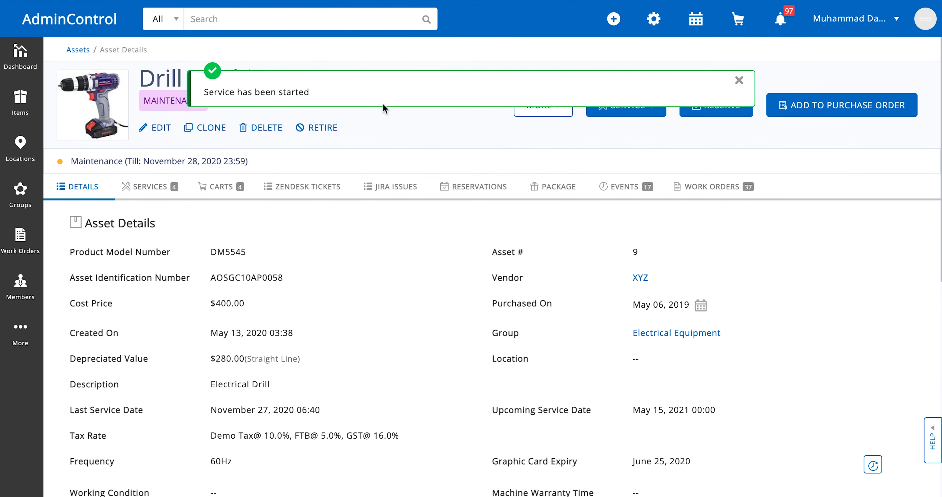
pyautogui.click(741, 82)
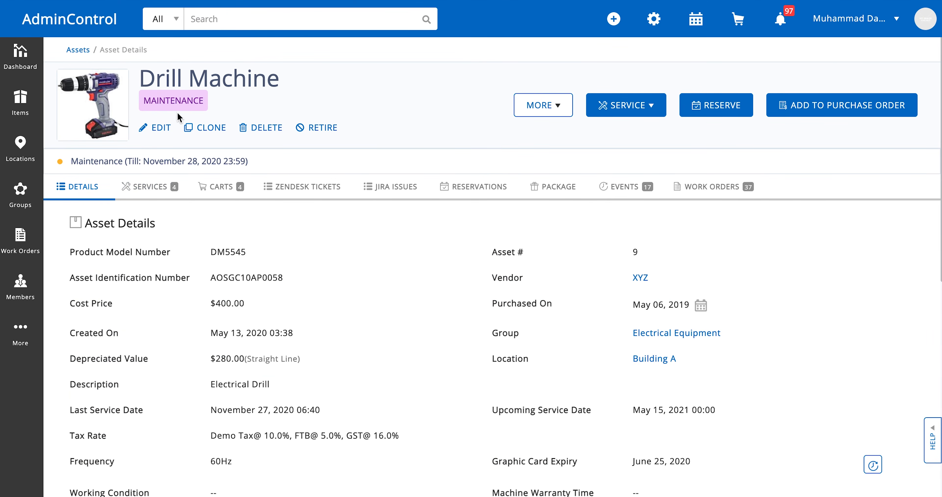